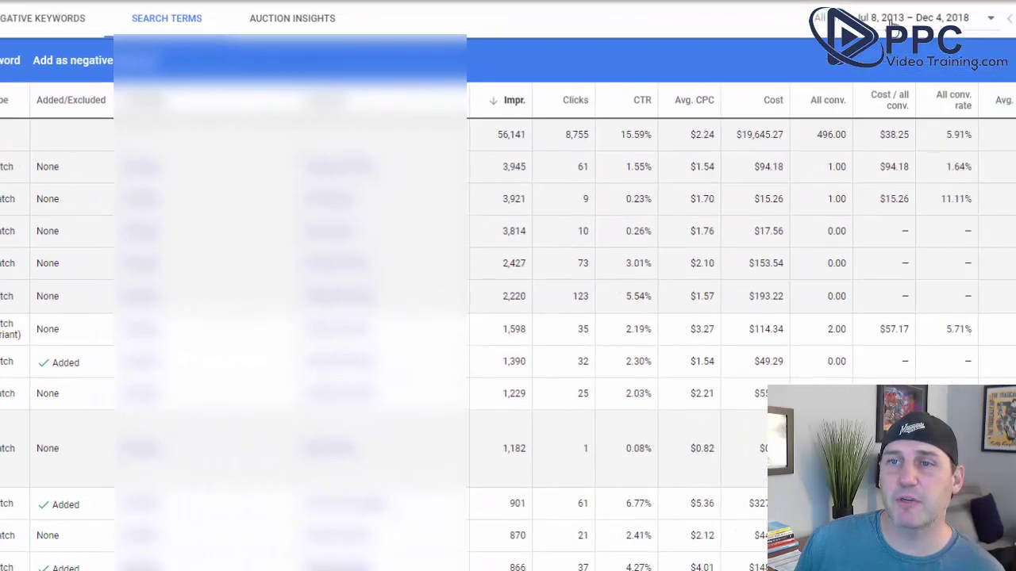
- Check the report's date range options without changing them, and widen the Search term column
left_click(894, 24)
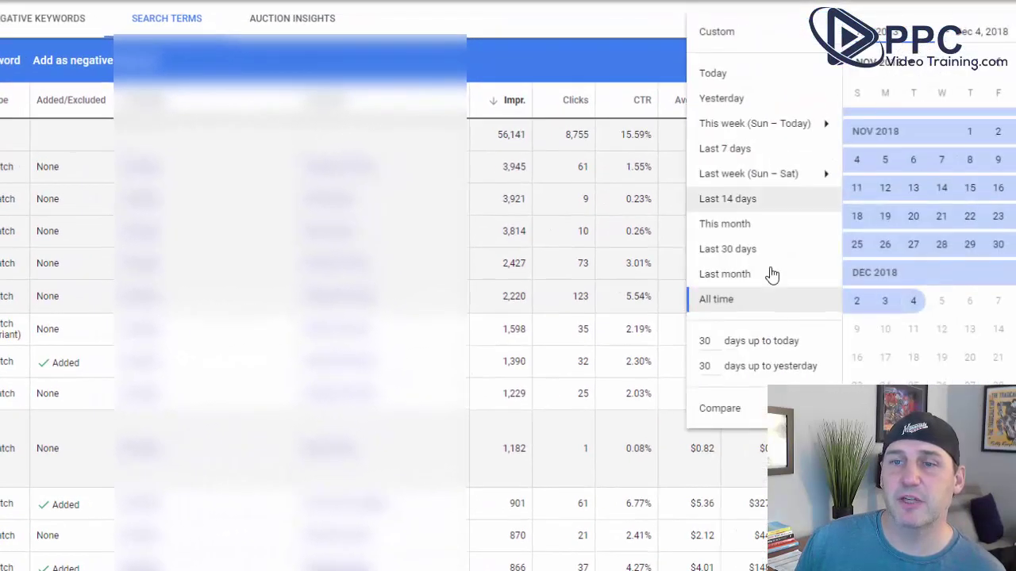
left_click(615, 27)
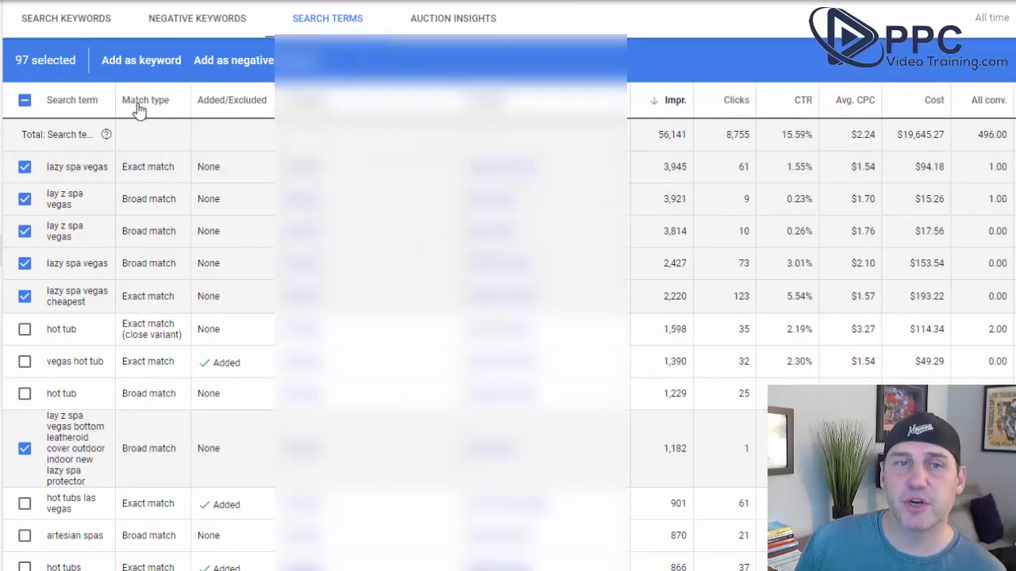
left_click_drag(113, 99, 164, 96)
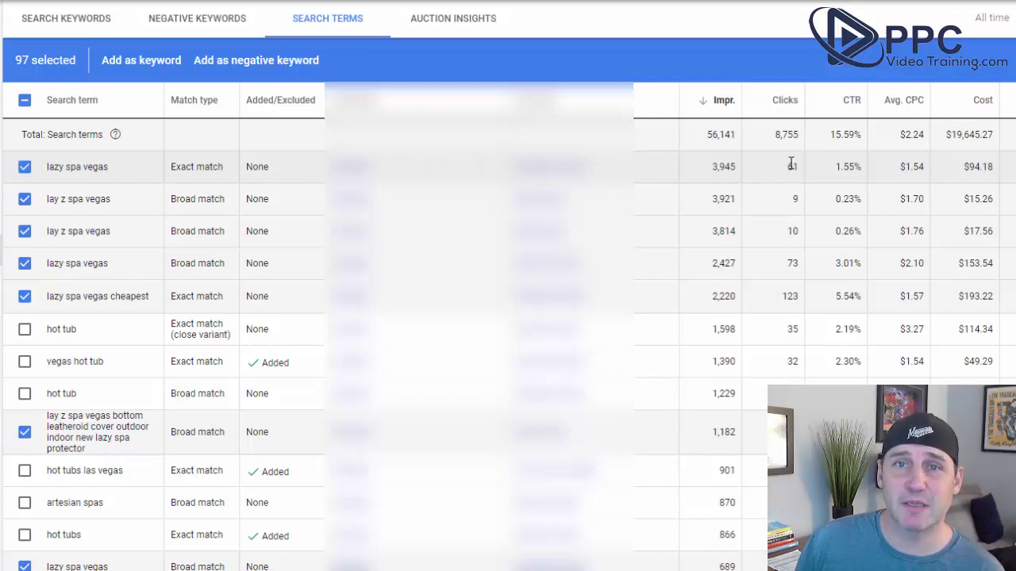
- Review the selected irrelevant search terms and their cost, match type and added/excluded status throughout the report
left_click_drag(964, 167, 996, 173)
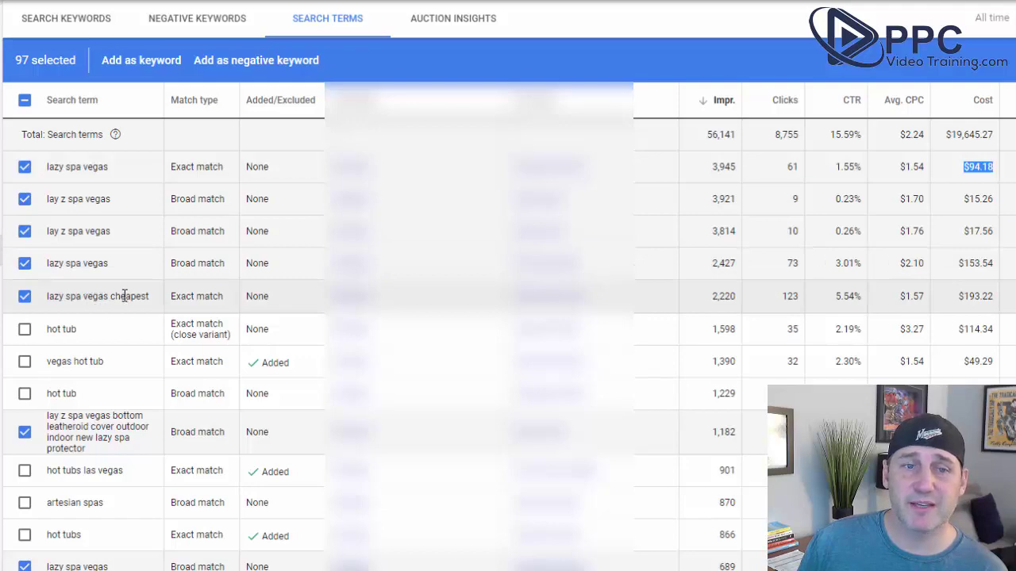
scroll(129, 387, "down", 1)
scroll(128, 387, "down", 2)
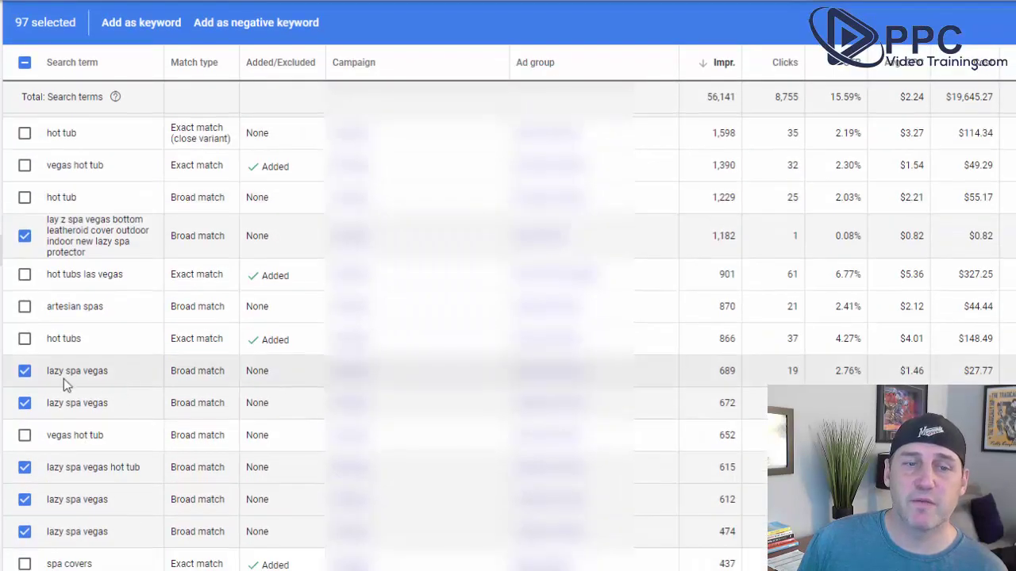
scroll(44, 369, "down", 1)
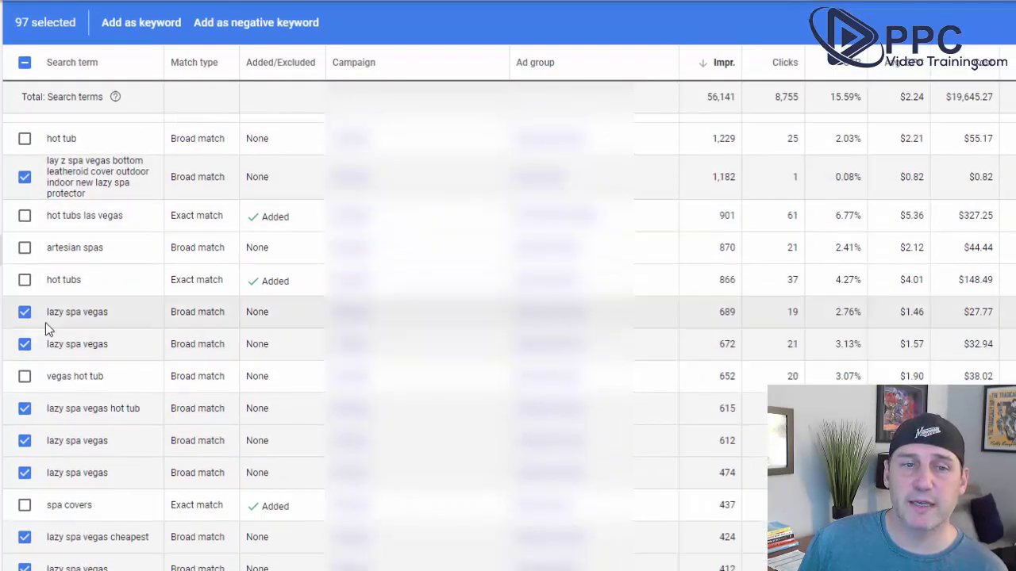
scroll(69, 313, "down", 1)
scroll(116, 308, "down", 3)
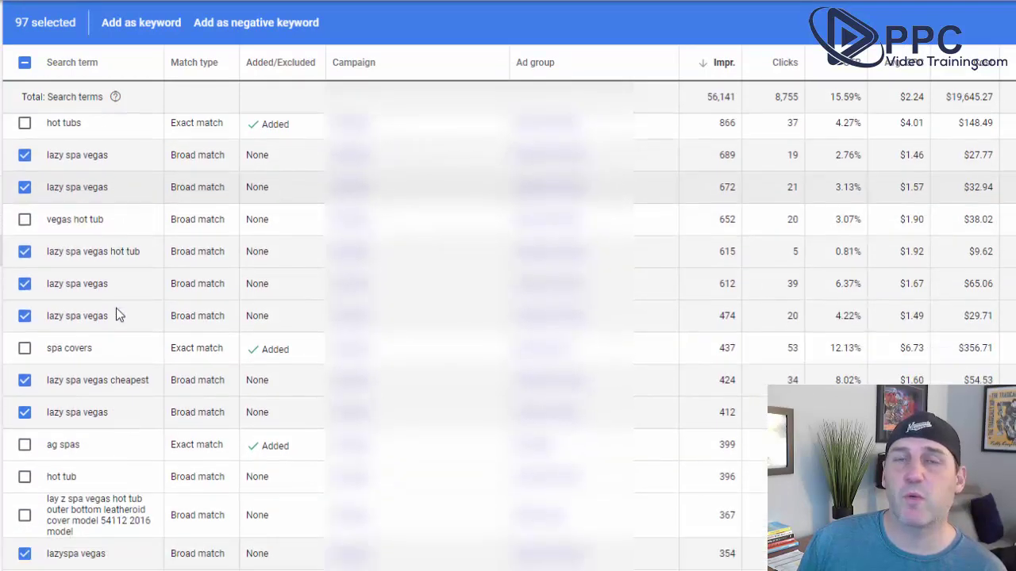
scroll(117, 315, "down", 2)
scroll(114, 320, "up", 2)
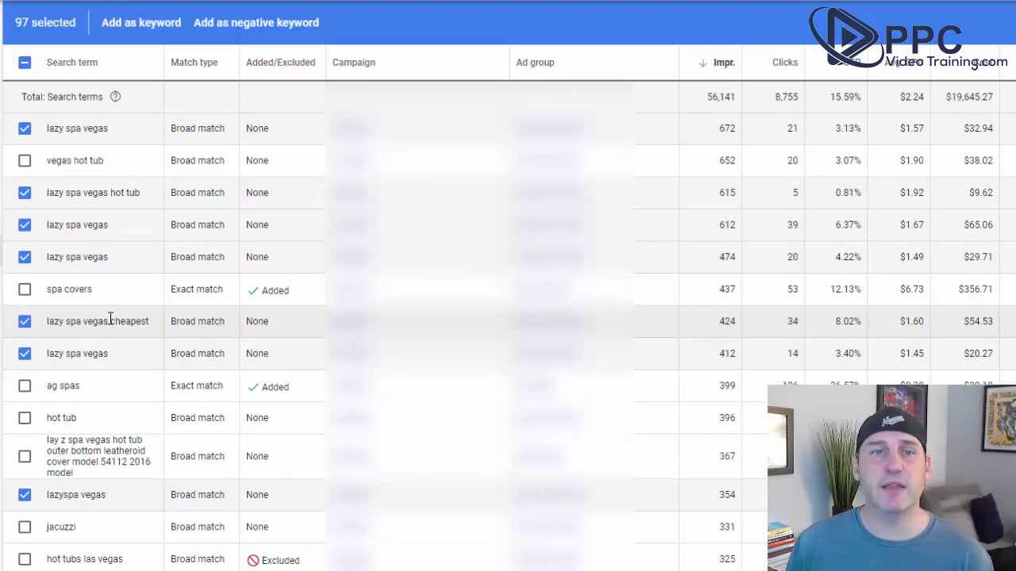
scroll(110, 317, "up", 10)
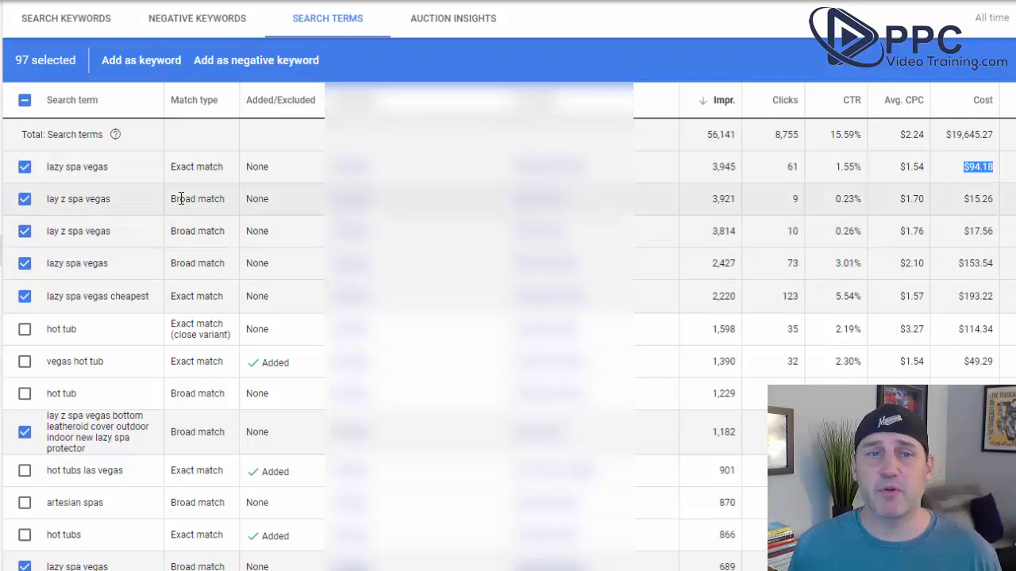
scroll(24, 171, "down", 15)
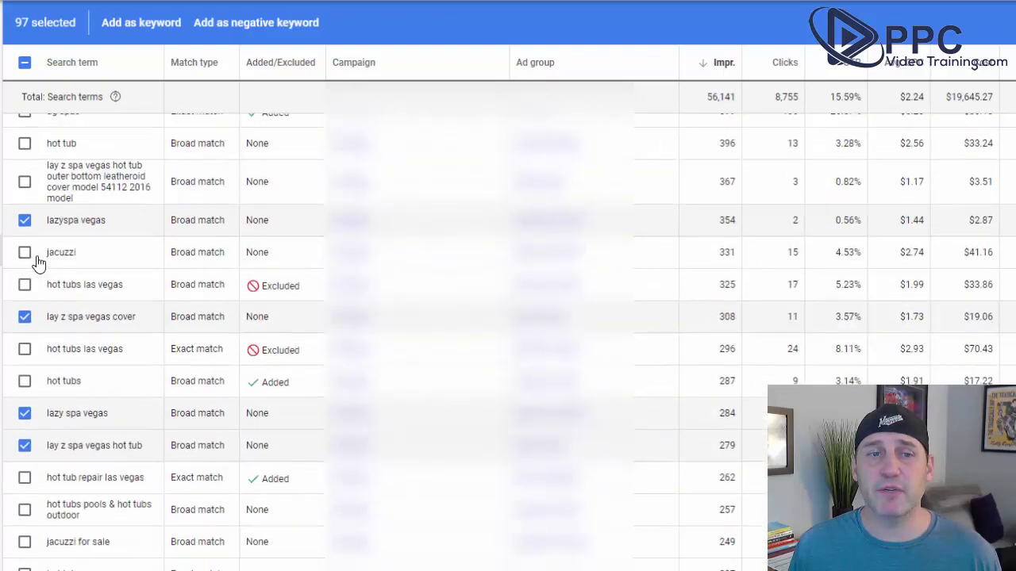
scroll(46, 270, "down", 17)
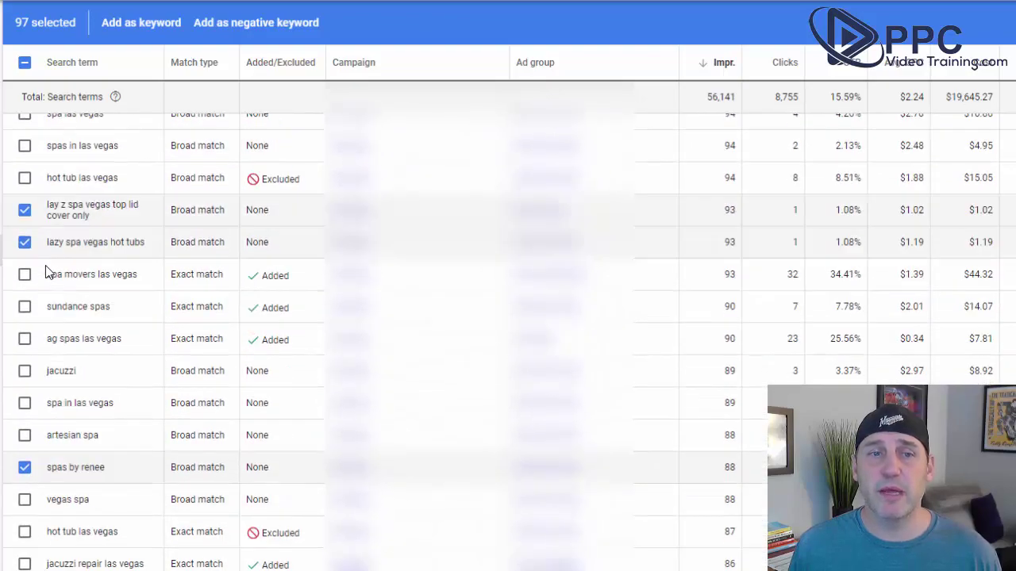
scroll(50, 262, "down", 5)
scroll(52, 260, "up", 10)
scroll(55, 244, "up", 12)
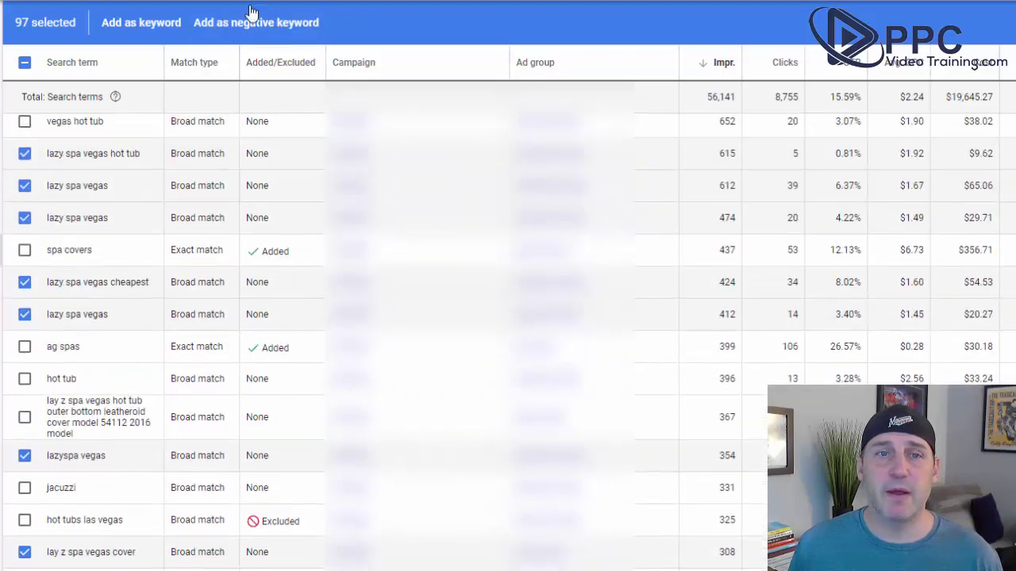
- Add the selected search terms as exact match negative keywords at the Campaign level and save them
left_click(253, 26)
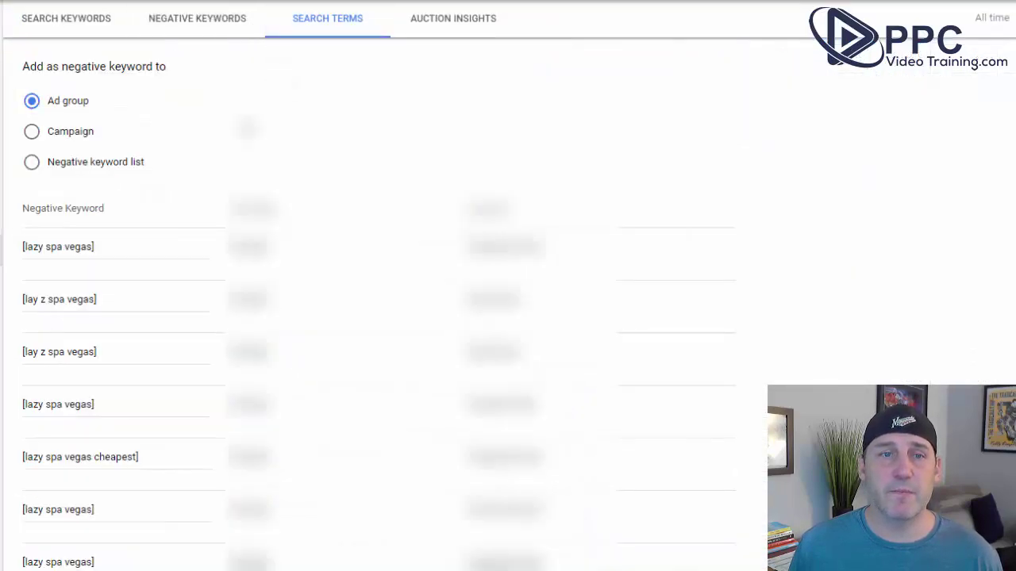
left_click(32, 133)
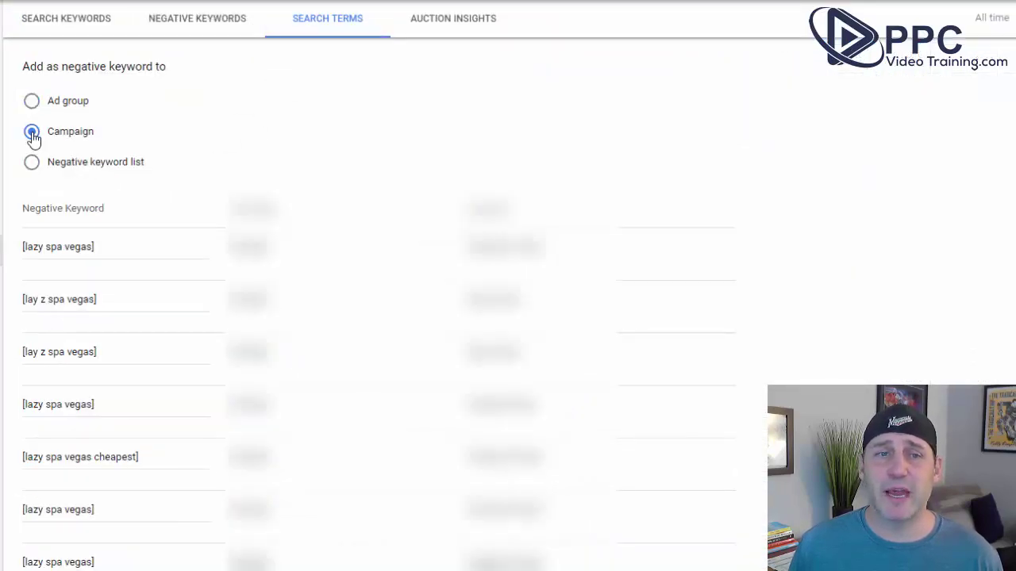
scroll(159, 254, "down", 1)
scroll(140, 251, "up", 1)
left_click(106, 247)
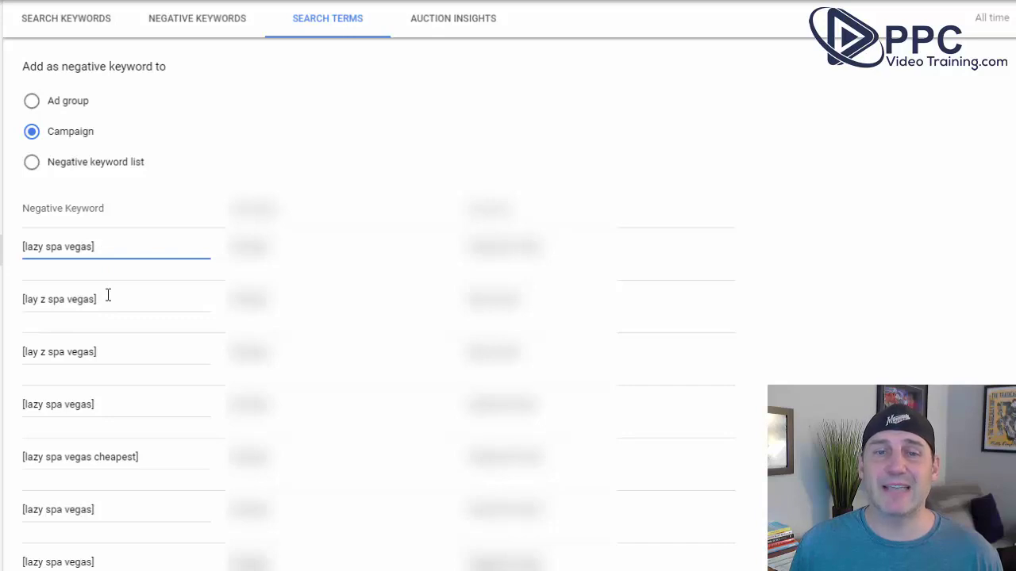
scroll(108, 295, "down", 2)
scroll(114, 294, "up", 2)
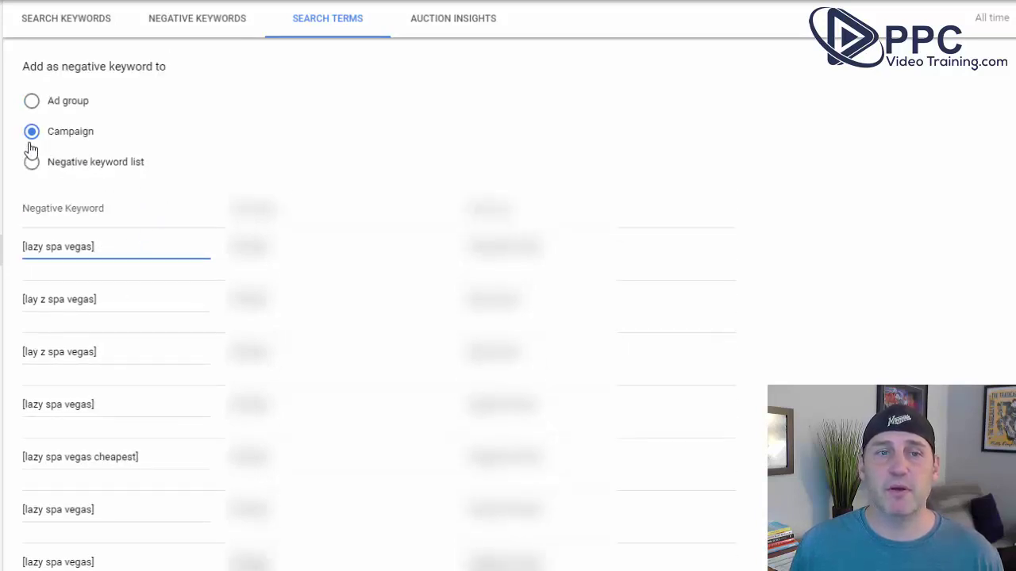
scroll(208, 277, "down", 15)
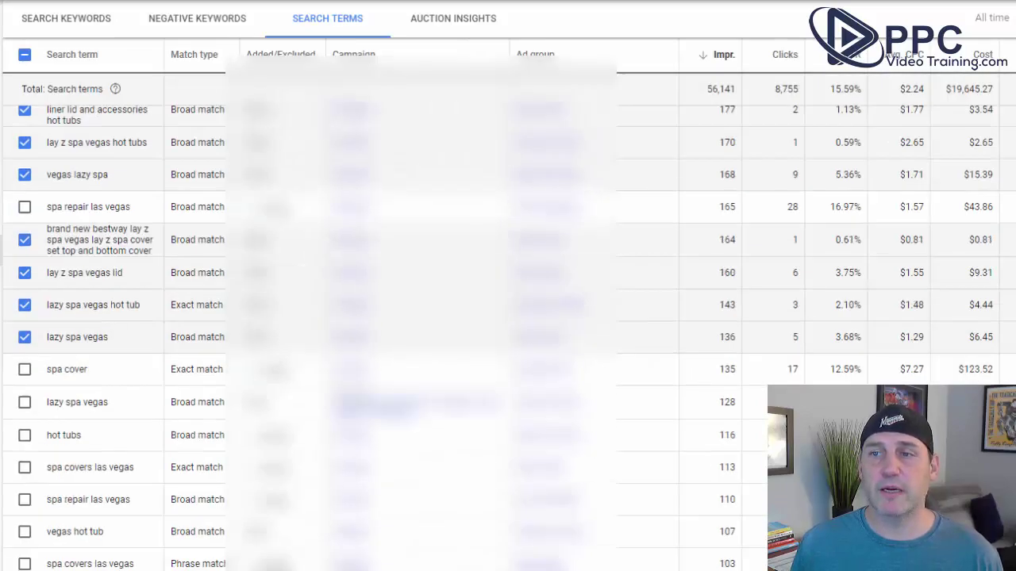
scroll(507, 317, "up", 15)
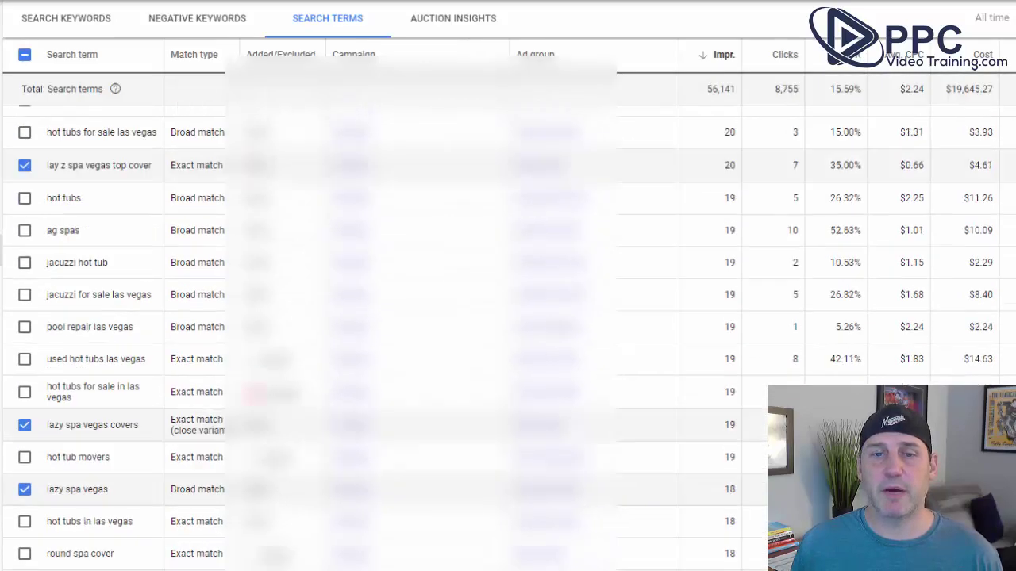
scroll(23, 408, "up", 10)
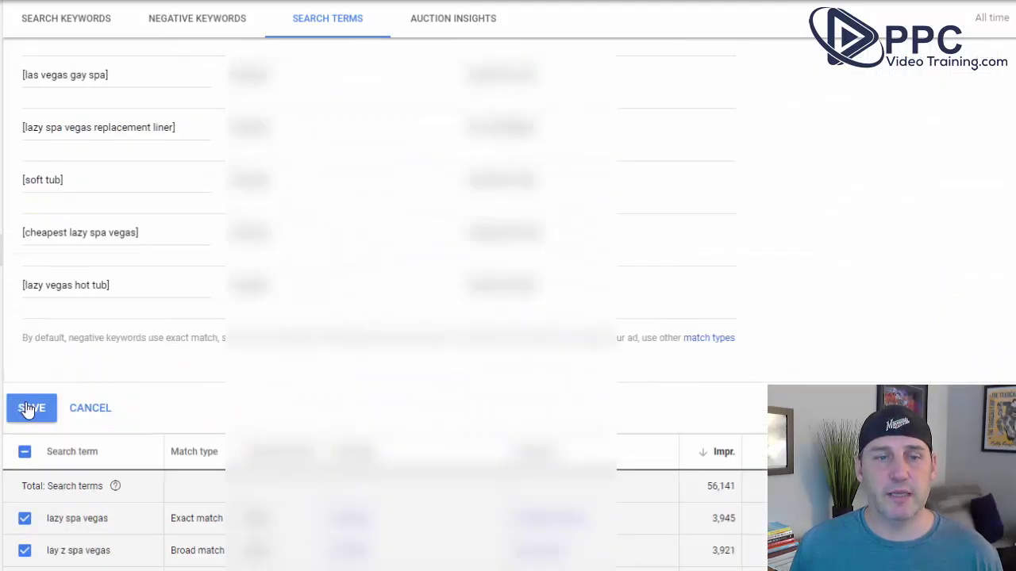
left_click(24, 408)
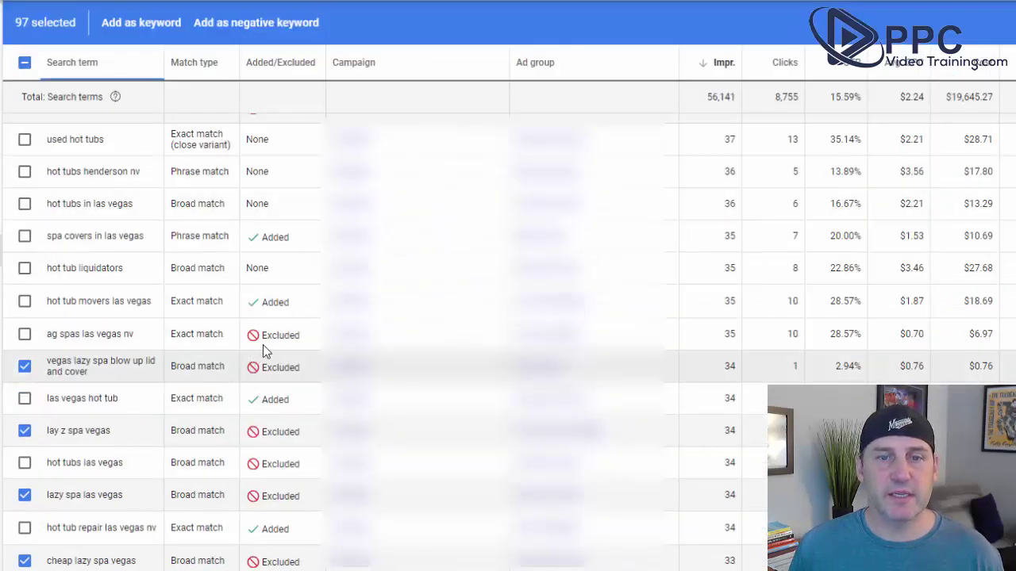
- Examine the Added/Excluded status of the selected search terms from the lower rows back to the start of the report
scroll(246, 391, "down", 2)
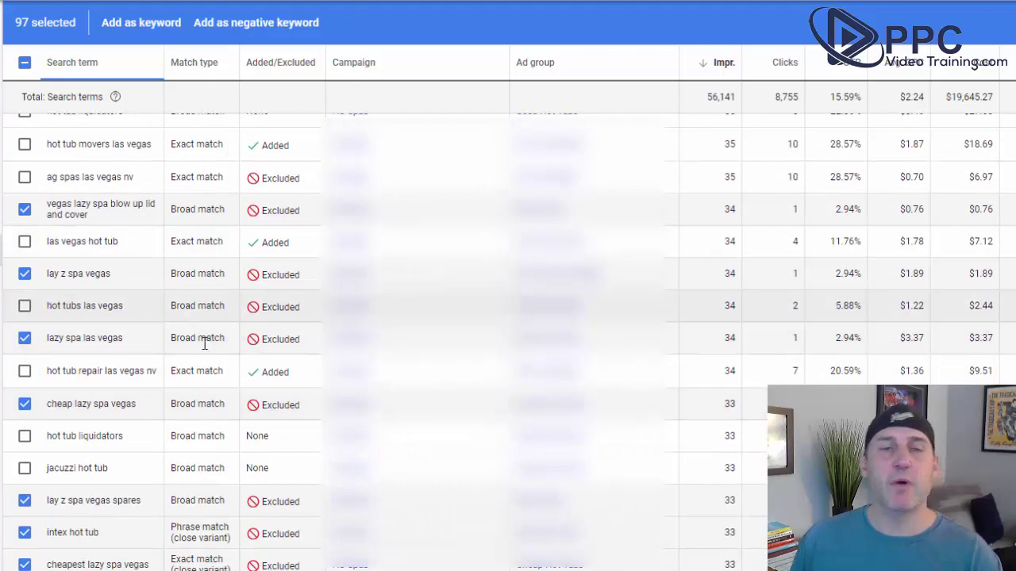
scroll(199, 373, "down", 6)
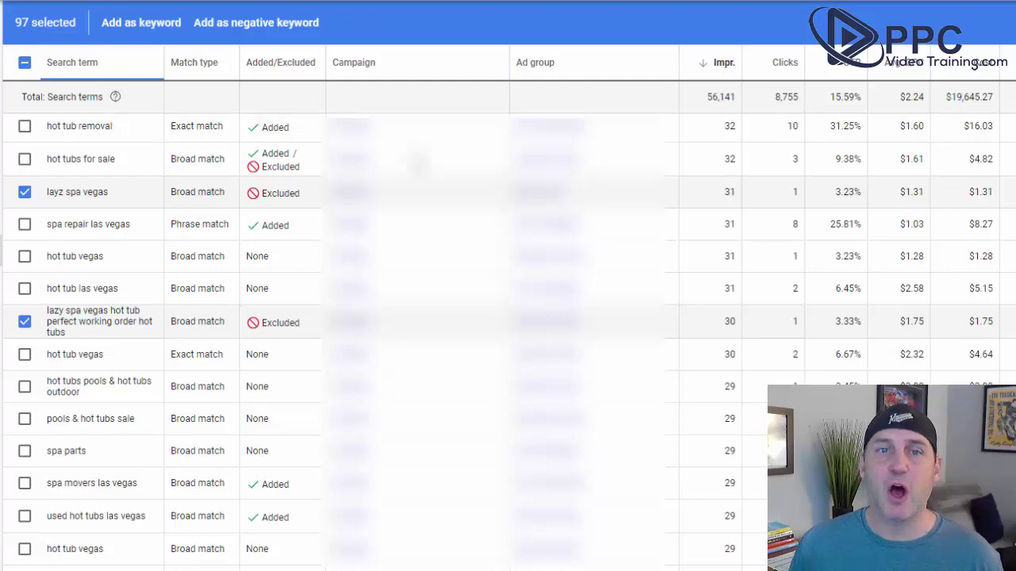
scroll(204, 238, "up", 4)
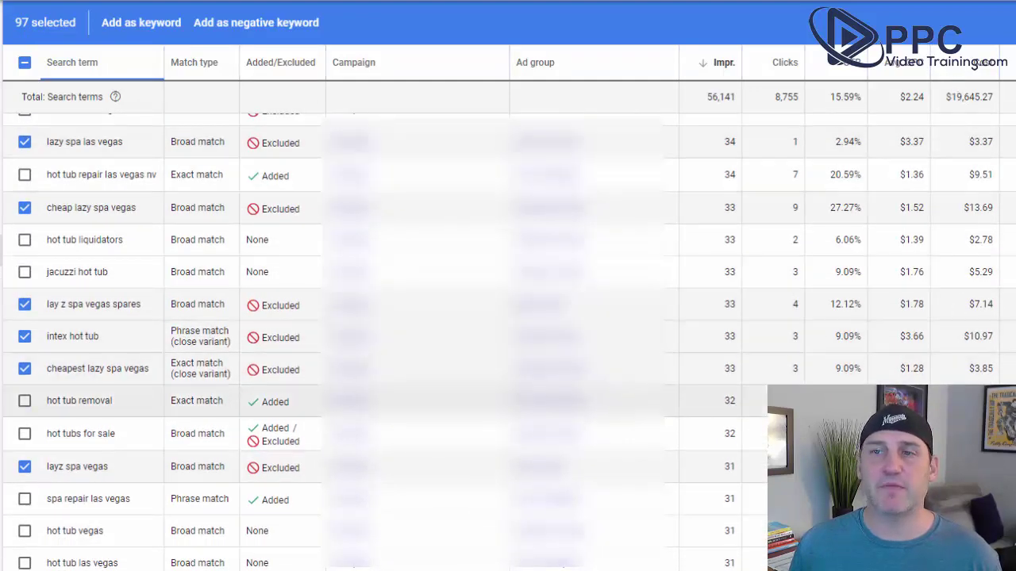
scroll(952, 344, "down", 3)
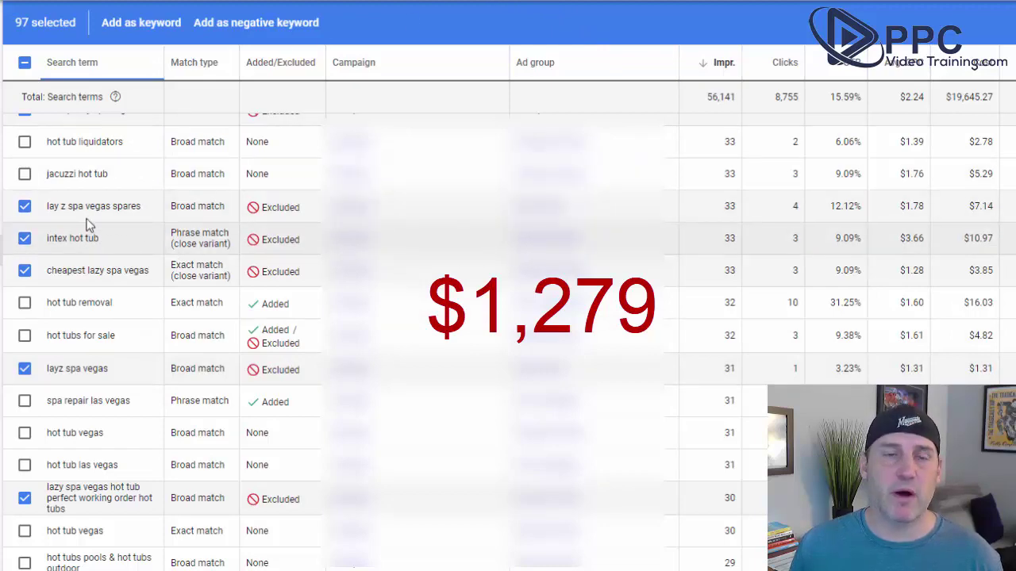
scroll(88, 225, "up", 15)
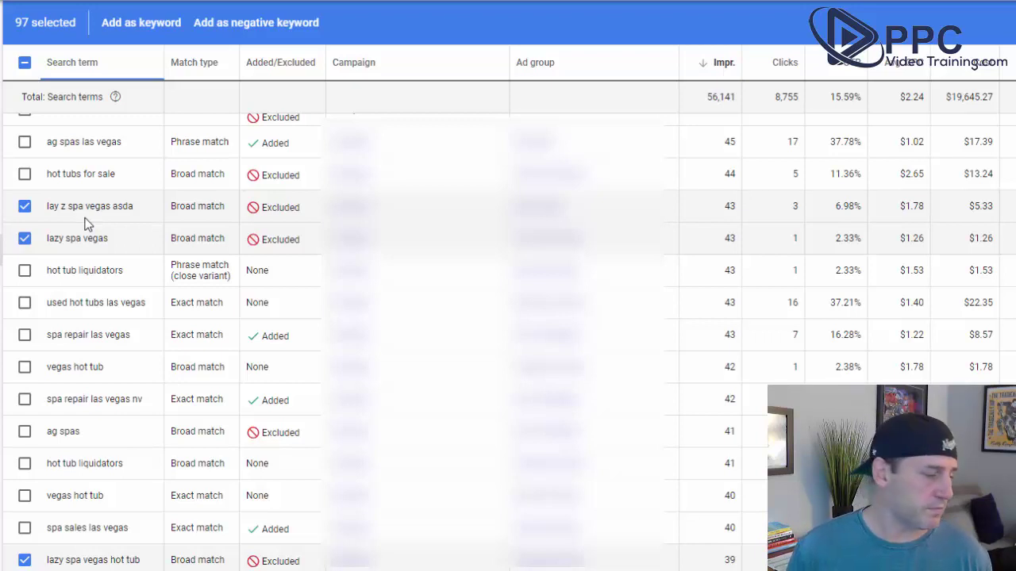
scroll(88, 224, "up", 10)
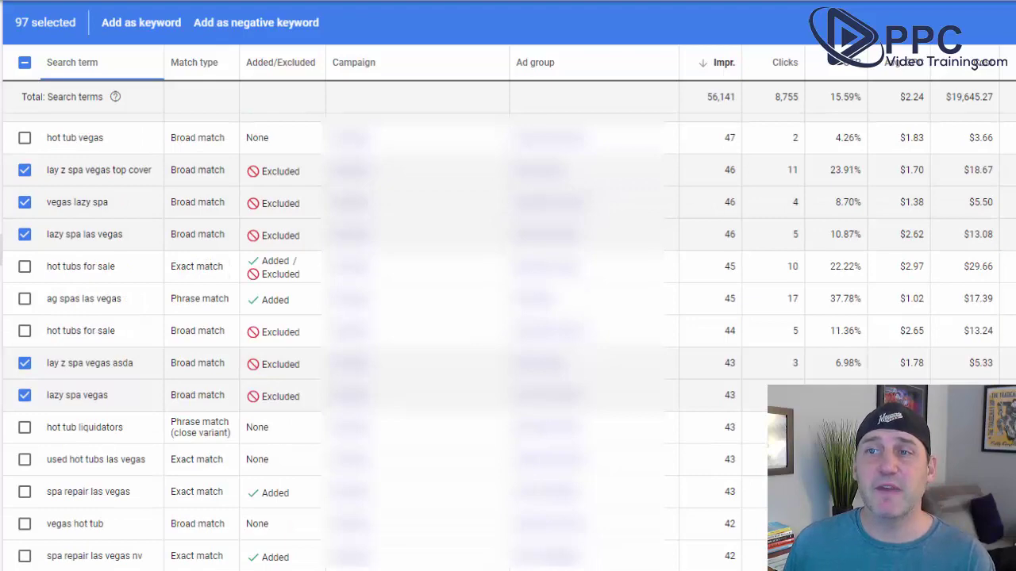
scroll(730, 73, "up", 3)
scroll(148, 158, "up", 1)
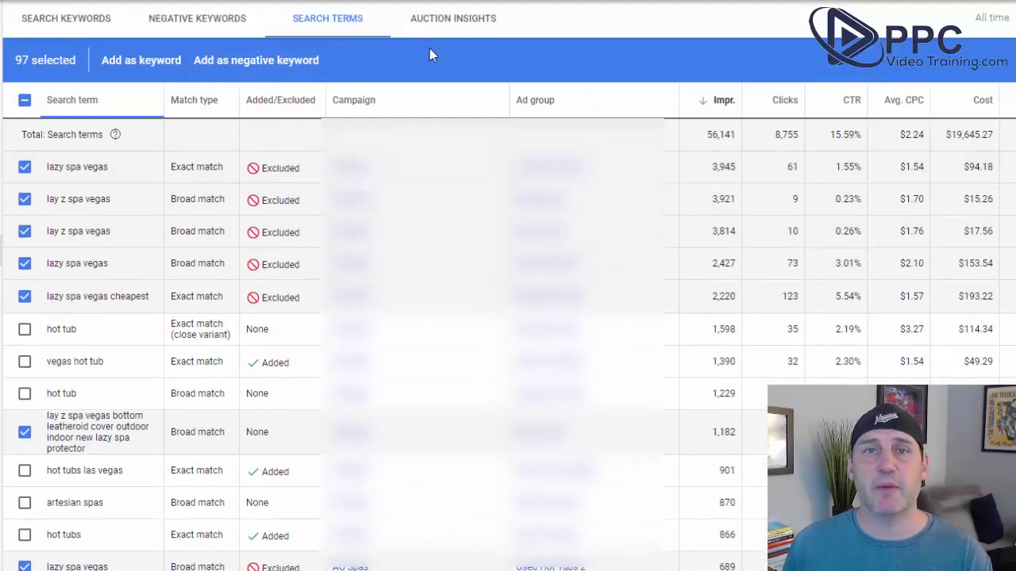
- Open the form for adding new negative keywords to a campaign and make its empty keyword box ready for entry
left_click(195, 24)
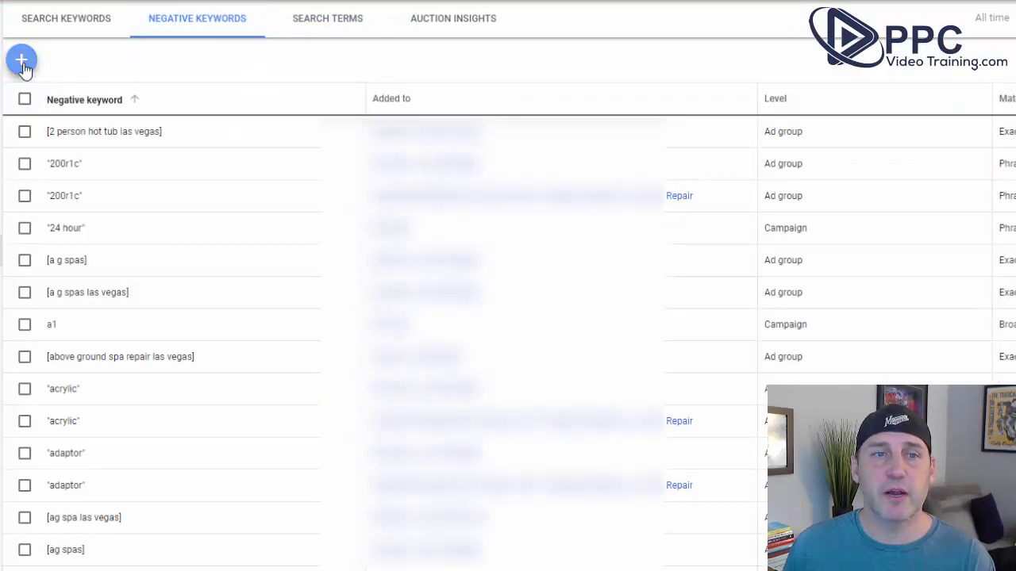
left_click(23, 64)
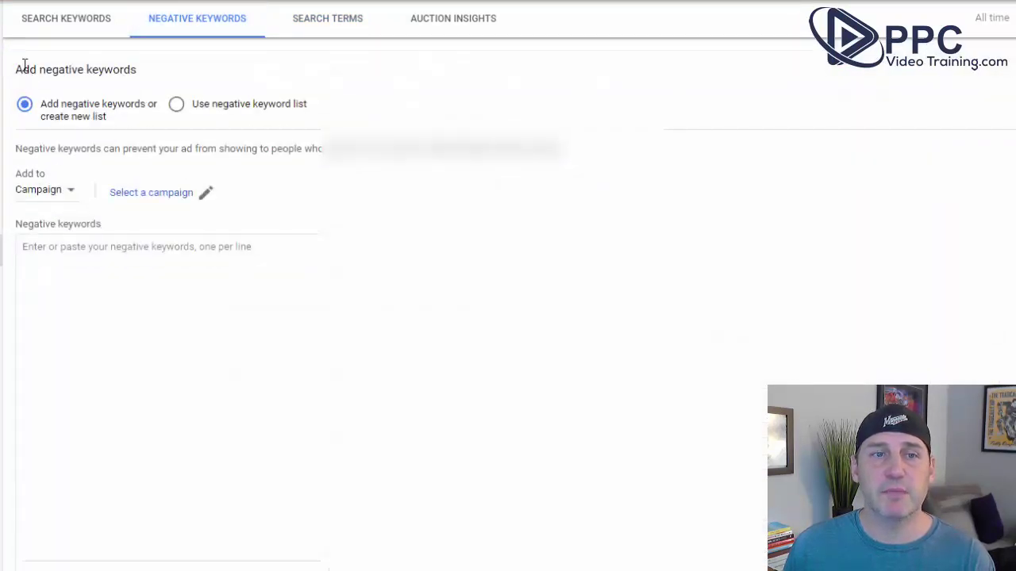
left_click(72, 253)
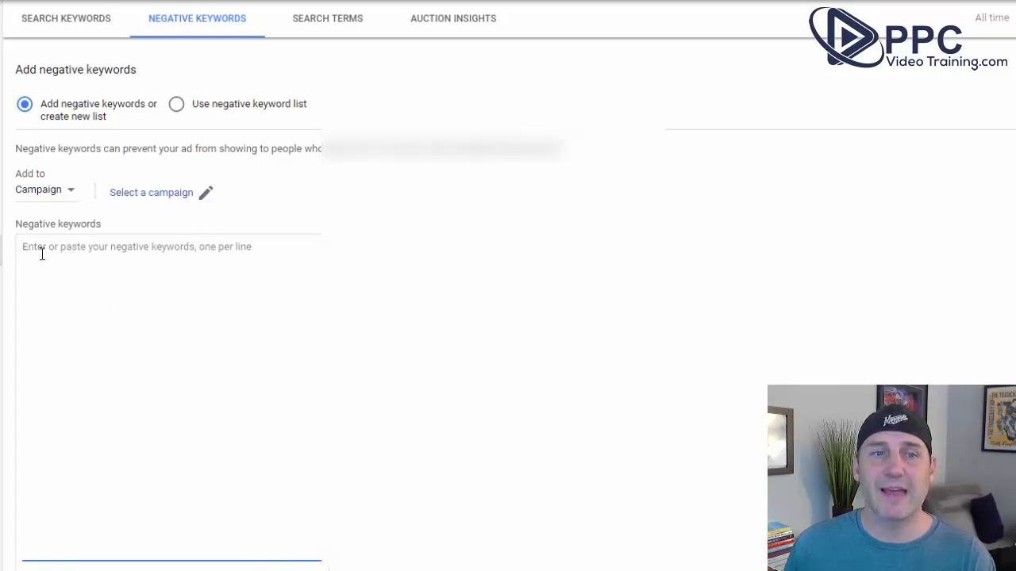
scroll(82, 488, "down", 3)
scroll(100, 431, "up", 1)
scroll(109, 379, "down", 1)
left_click(31, 379)
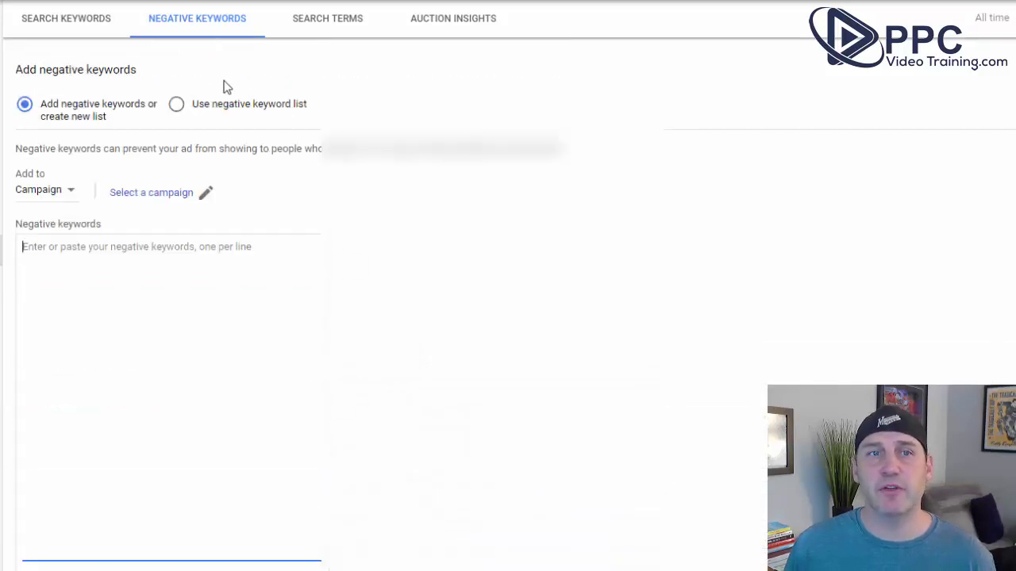